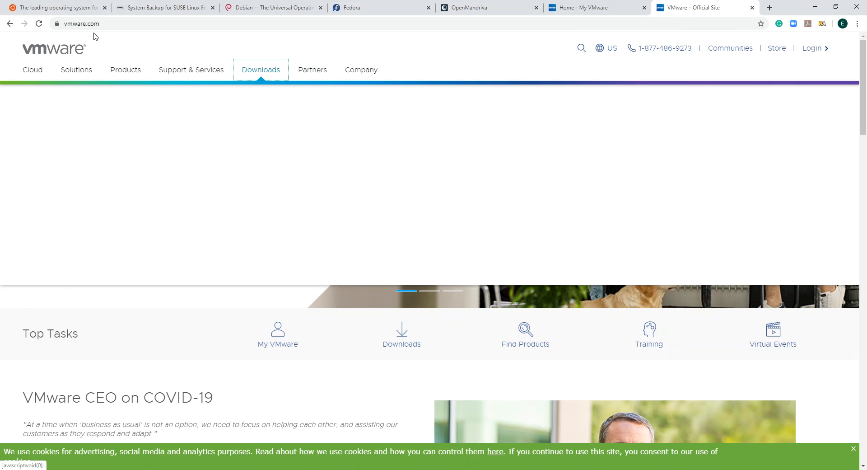
# Browse the My VMware home page and its product list
pyautogui.moveTo(263, 72)
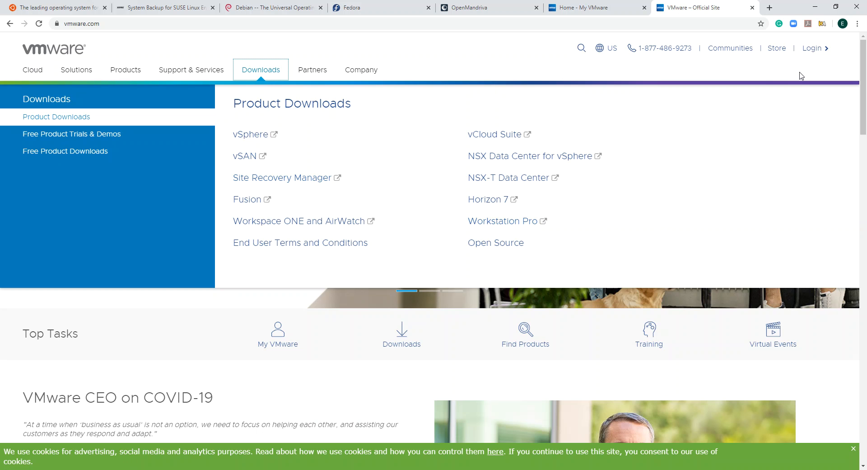
pyautogui.click(590, 10)
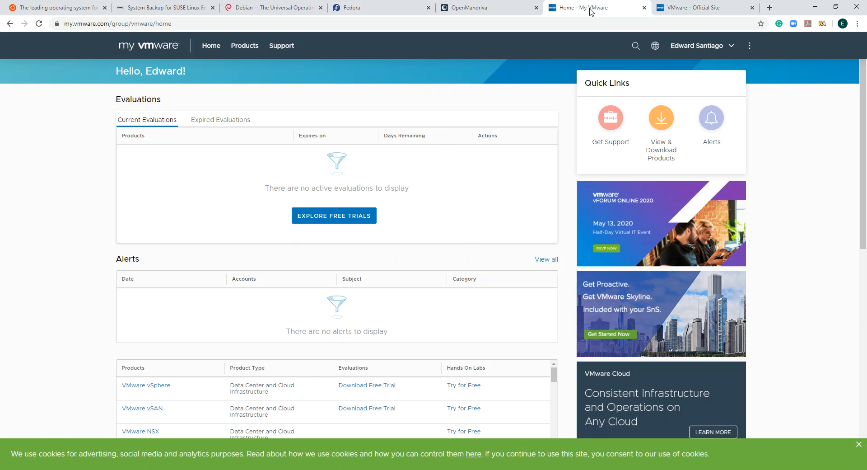
pyautogui.scroll(-4, 54, 176)
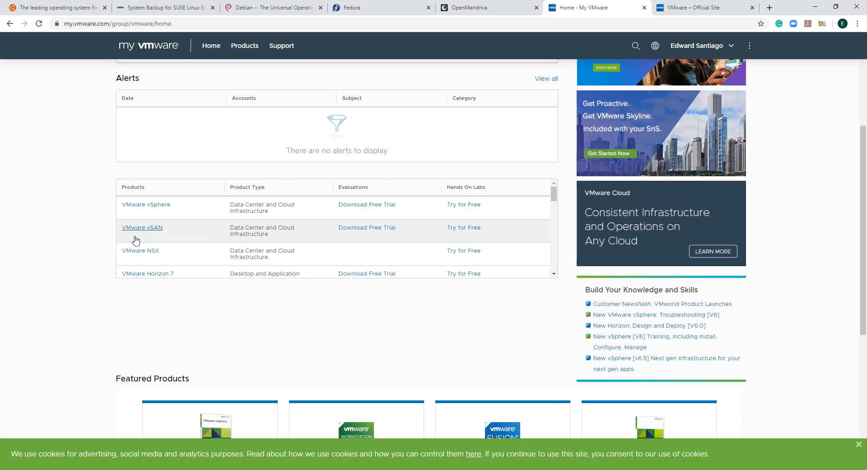
# Open the ISO FILES folder on USB DISK (G:) in File Explorer
pyautogui.press('super+e')
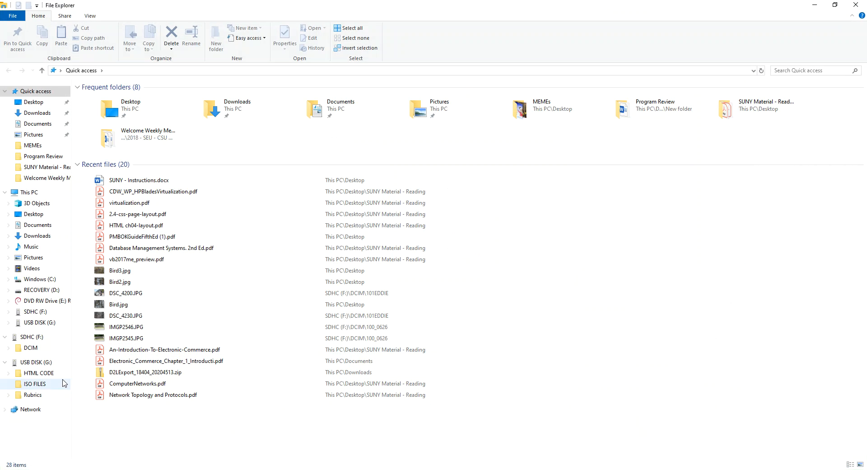
pyautogui.click(41, 363)
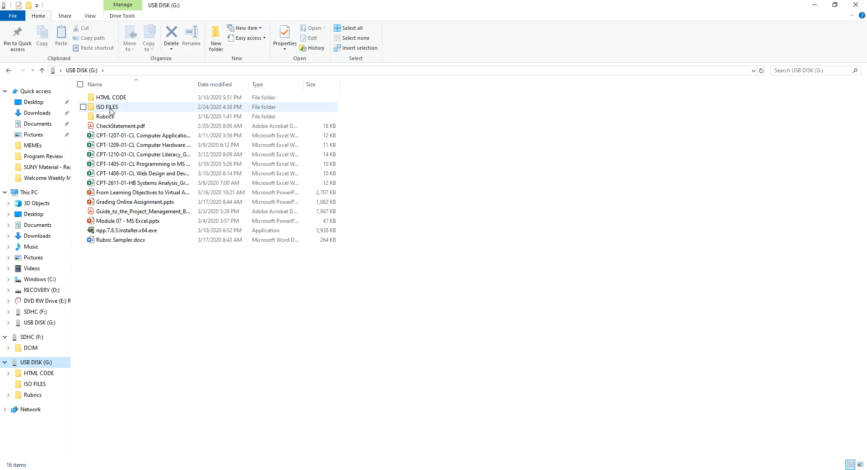
pyautogui.click(111, 110)
pyautogui.doubleClick(113, 110)
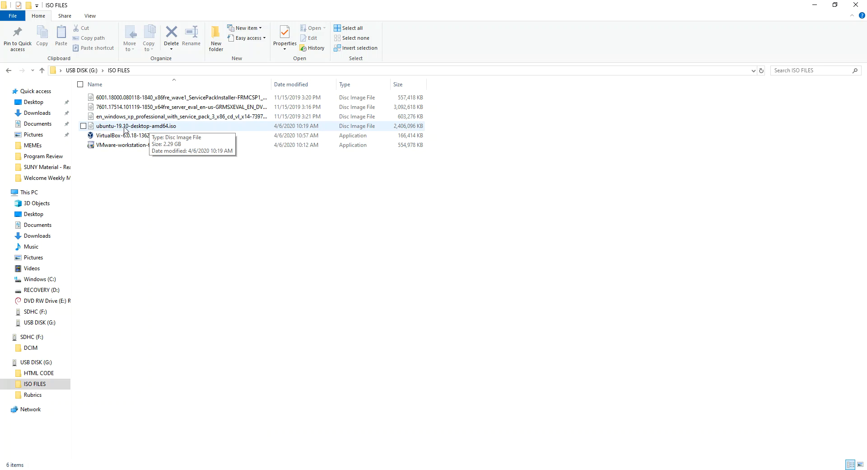
pyautogui.rightClick(120, 128)
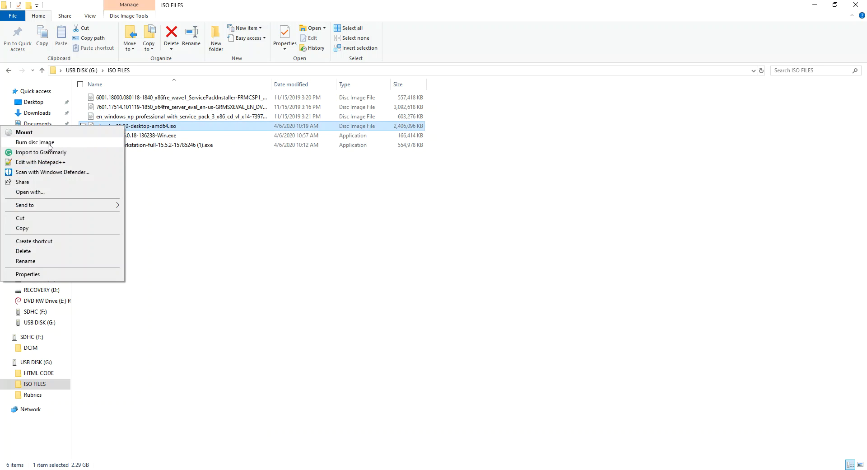
pyautogui.click(49, 142)
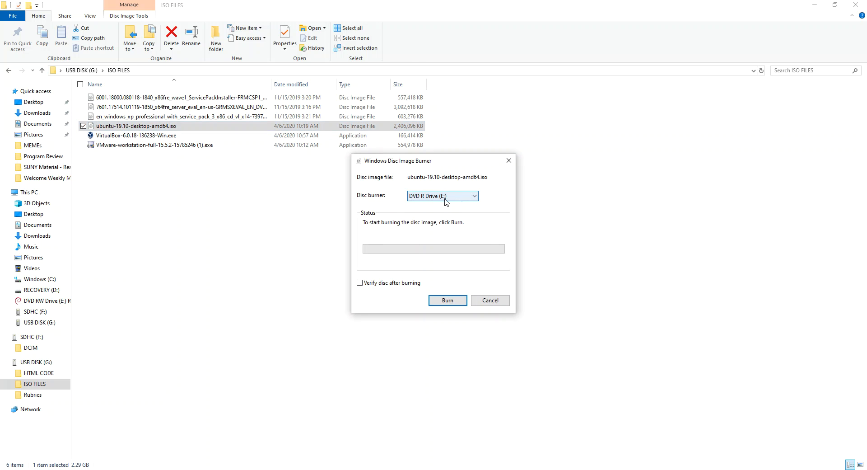
pyautogui.click(483, 300)
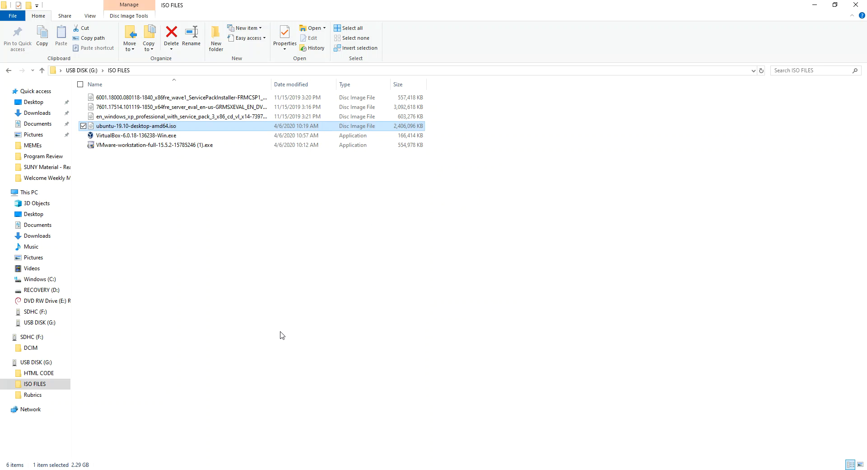
# Open the DVD RW Drive (E:) holding the Debian GNU/Linux live disc and reposition the VirtualBox Manager window
pyautogui.click(45, 303)
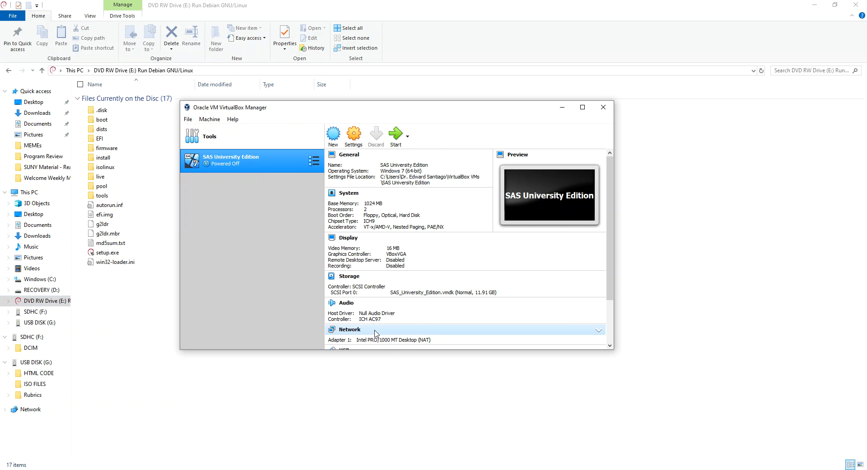
pyautogui.moveTo(445, 114); pyautogui.dragTo(490, 128)
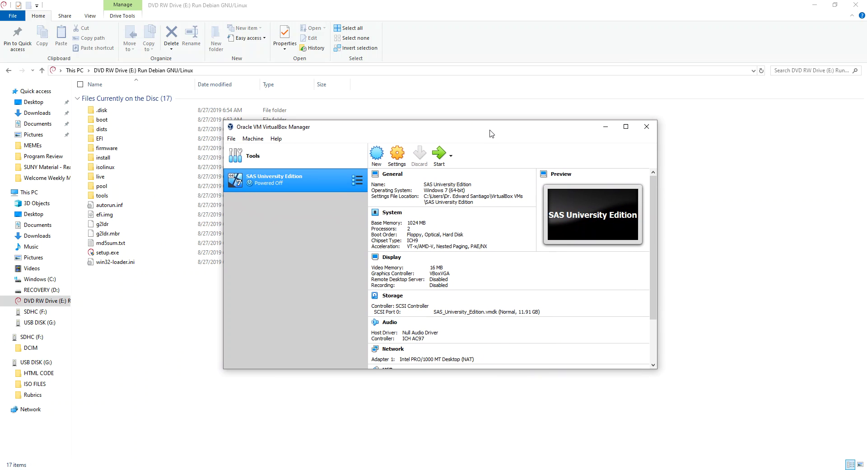
pyautogui.moveTo(491, 131); pyautogui.dragTo(491, 131)
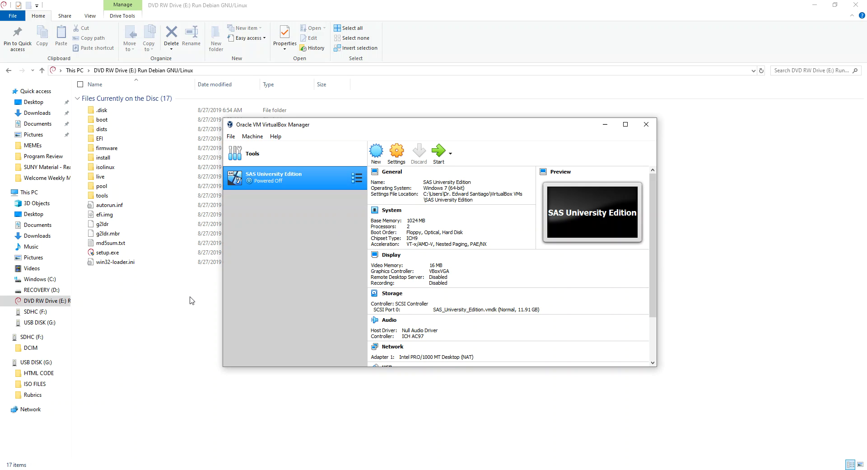
# Start creating a new virtual machine and name it Linux
pyautogui.press('super')
pyautogui.press('super')
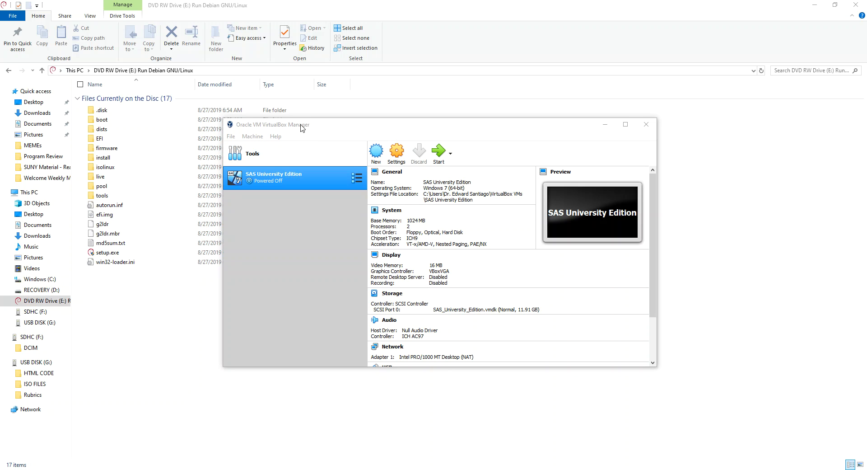
pyautogui.click(376, 151)
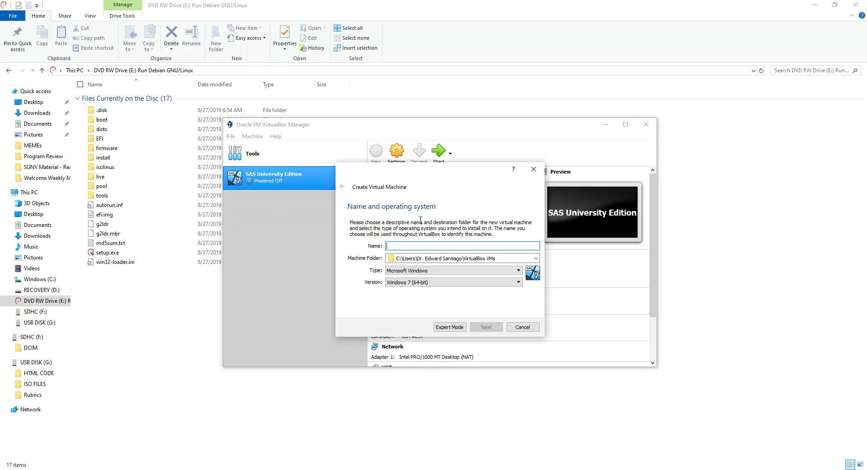
pyautogui.write('Linux')
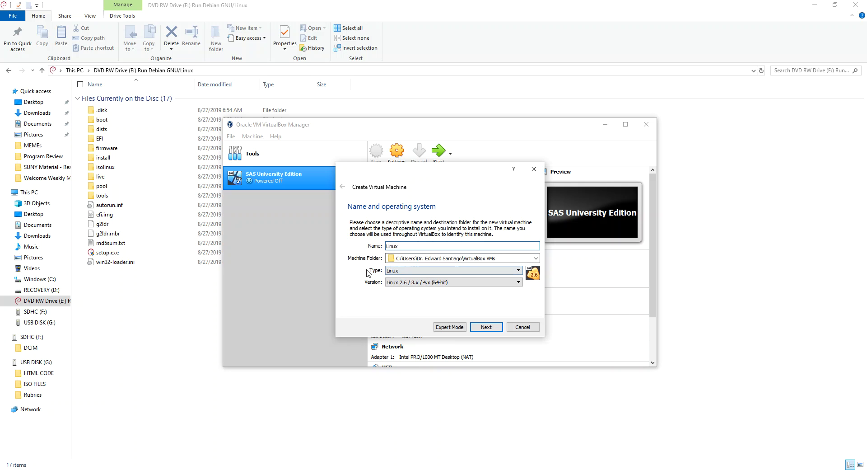
# Set the machine's type to Linux and version to Debian (64-bit), then continue
pyautogui.click(513, 271)
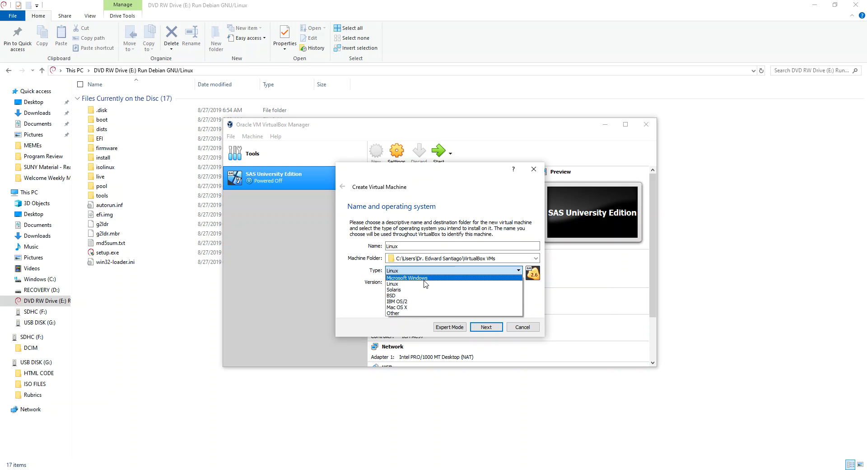
pyautogui.click(404, 284)
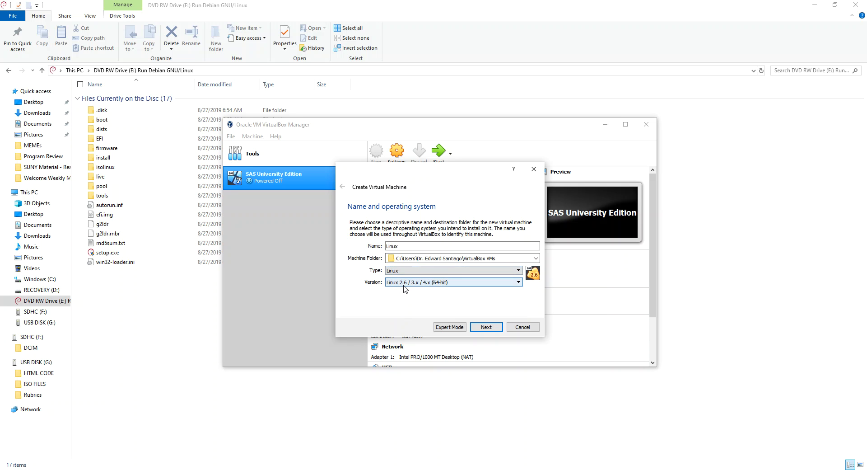
pyautogui.click(436, 282)
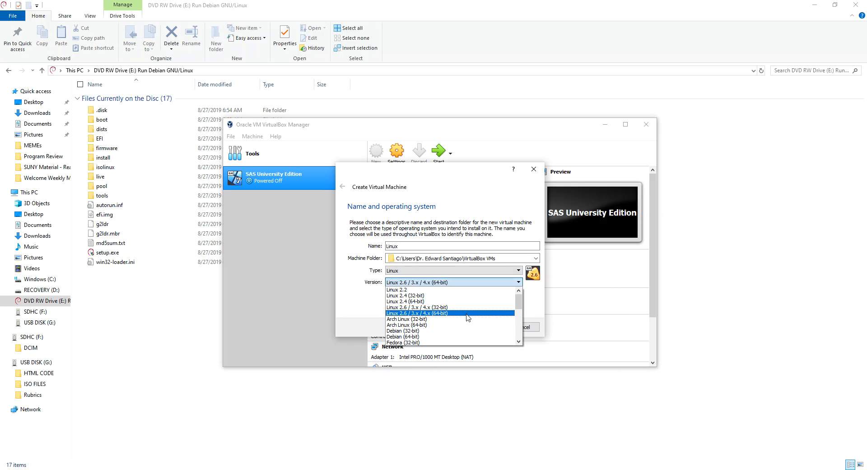
pyautogui.click(400, 337)
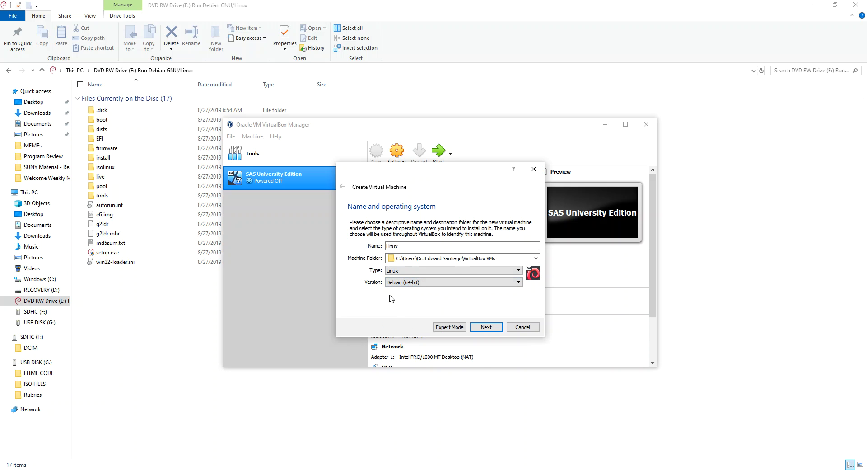
pyautogui.click(488, 328)
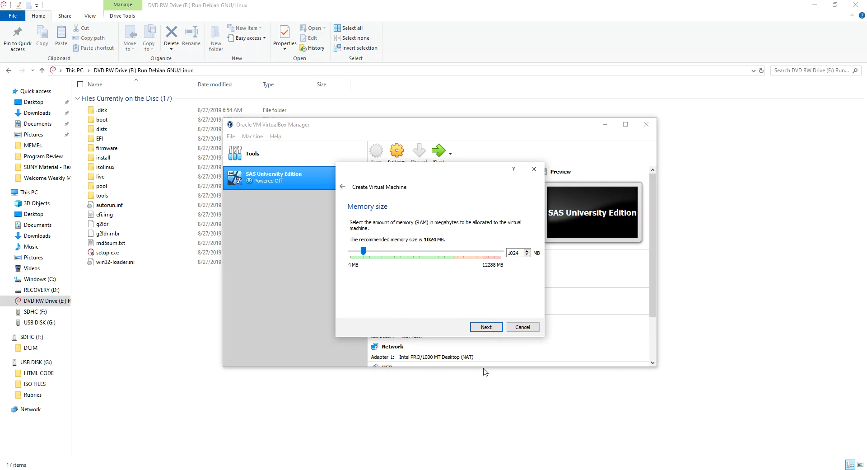
# Keep 1024 MB of memory and create a dynamically allocated 8.00 GB virtual hard disk for the machine
pyautogui.click(487, 328)
pyautogui.click(486, 328)
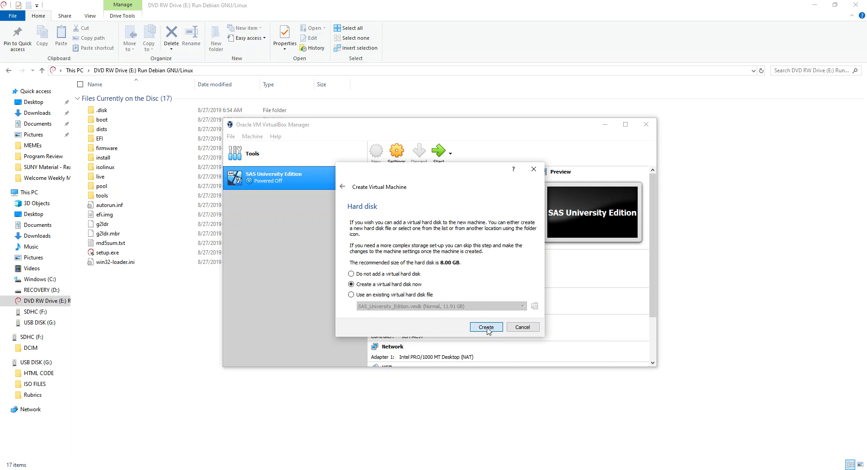
pyautogui.click(482, 344)
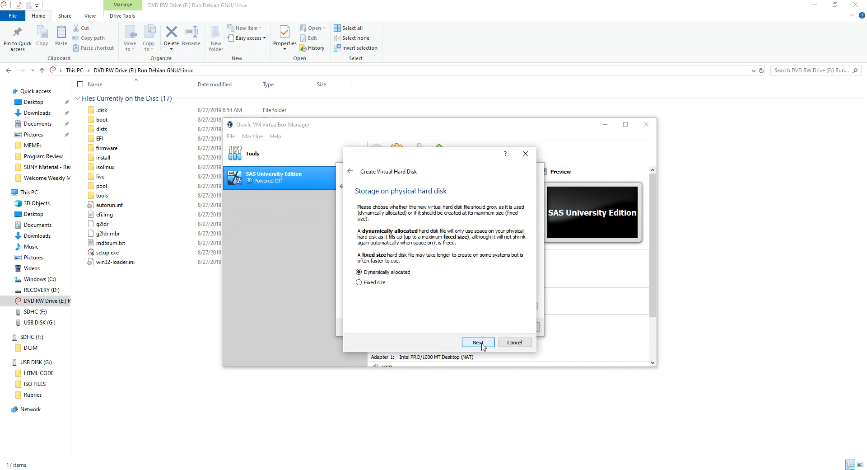
pyautogui.click(478, 343)
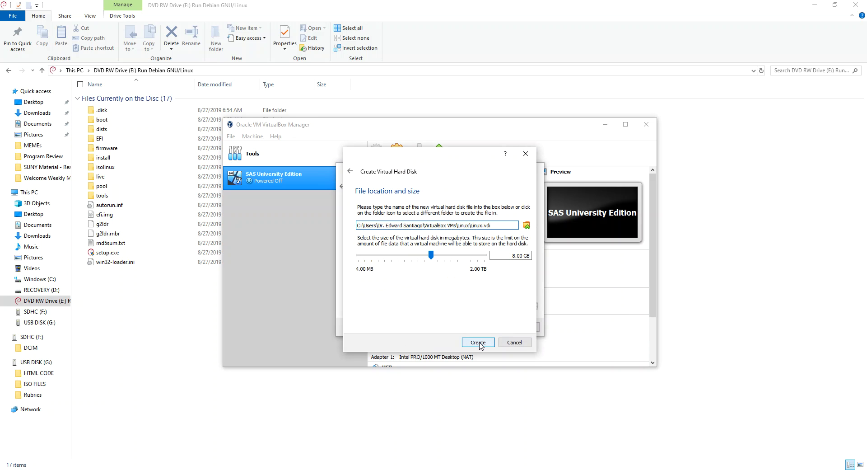
pyautogui.click(479, 343)
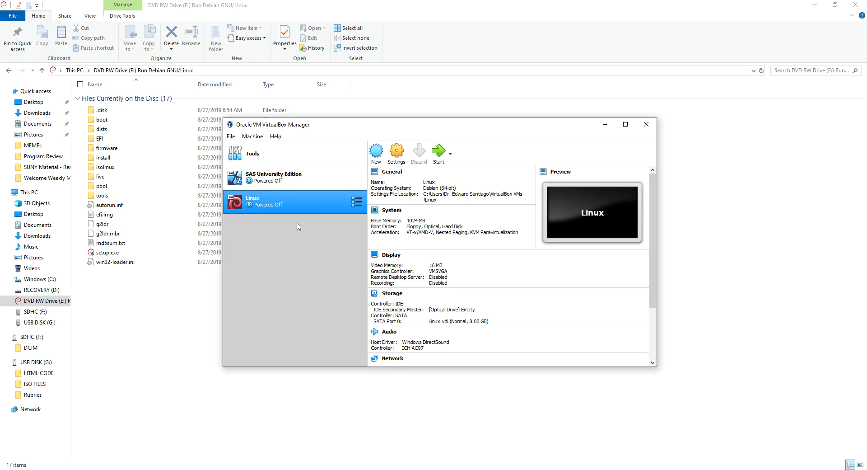
# Start the Linux virtual machine using Host Drive 'E:' as the start-up disk
pyautogui.click(439, 153)
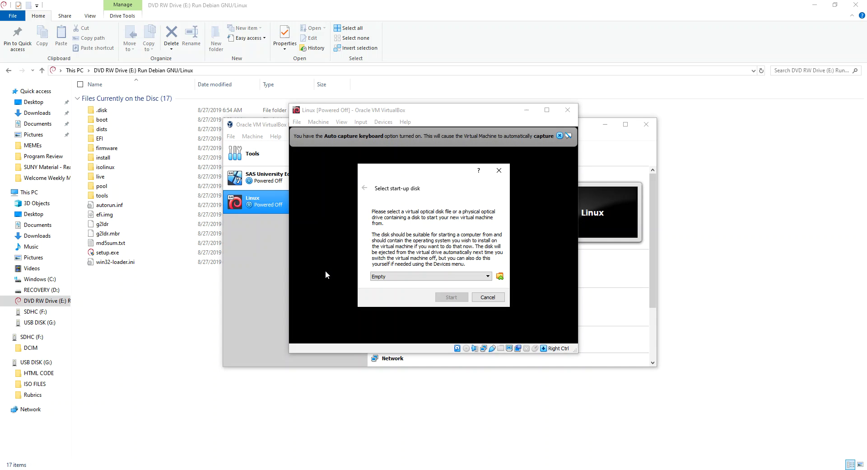
pyautogui.click(484, 278)
pyautogui.click(401, 289)
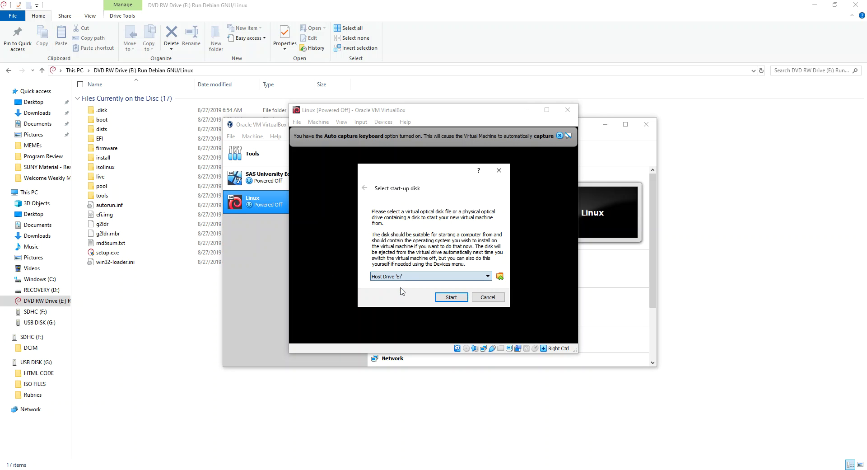
pyautogui.click(451, 297)
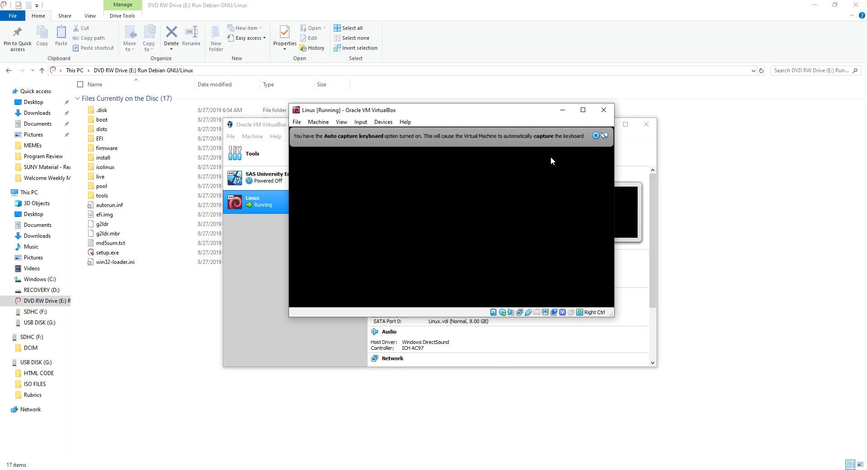
# Boot the Live (amd64) entry from the Kali boot menu and maximize the virtual machine window
pyautogui.click(596, 135)
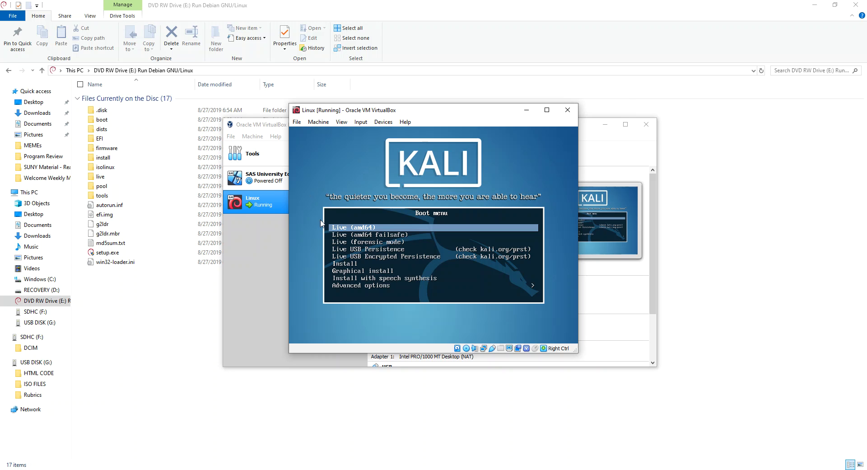
pyautogui.press('Return')
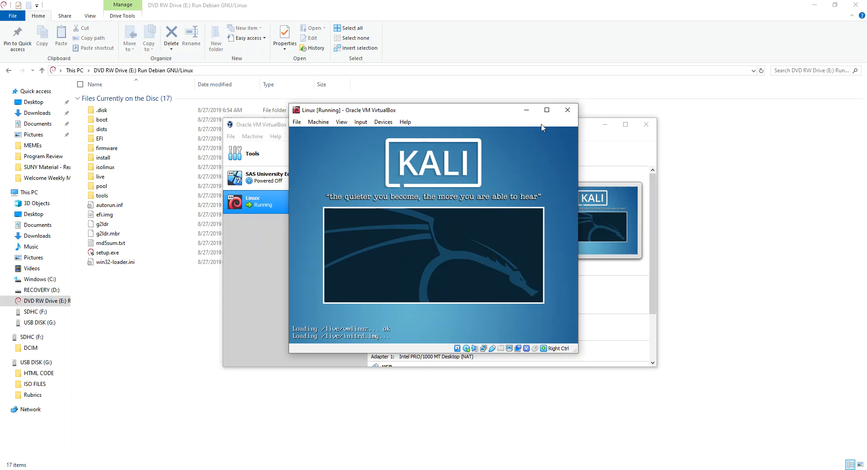
pyautogui.click(547, 111)
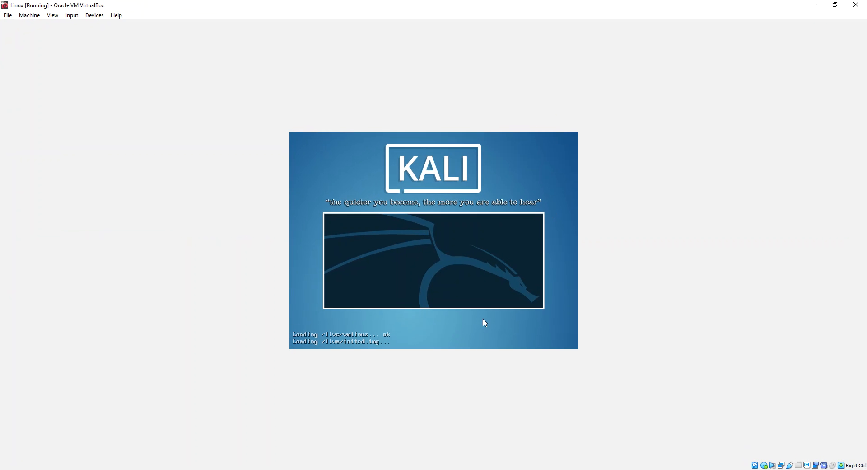